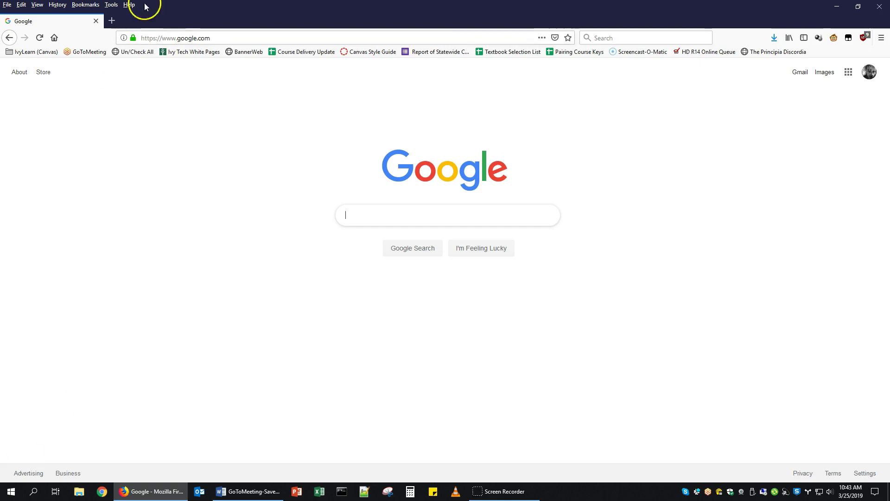
Go to global.gotomeeting.com and open the meeting history
left_click(198, 37)
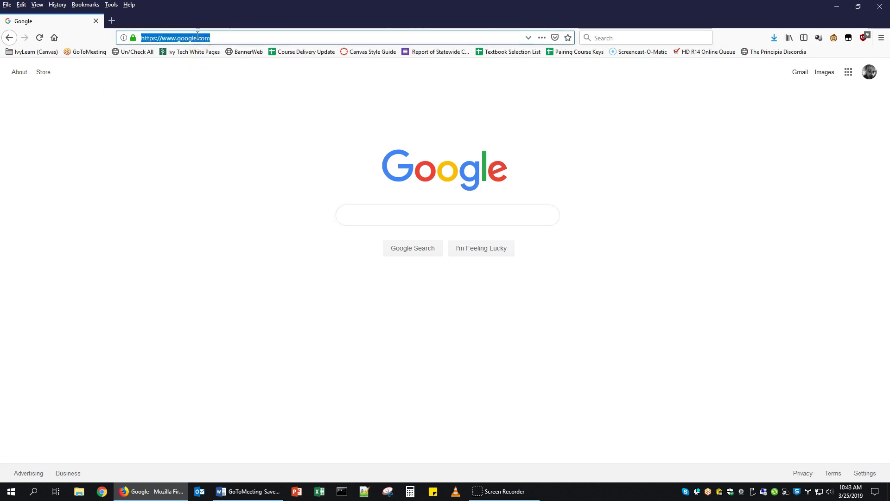
type("gl")
key("Return")
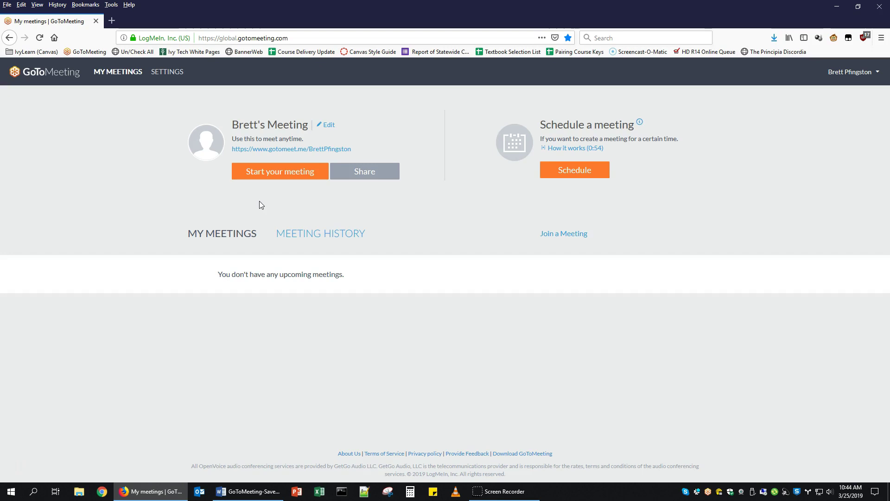
left_click_drag(384, 229, 273, 233)
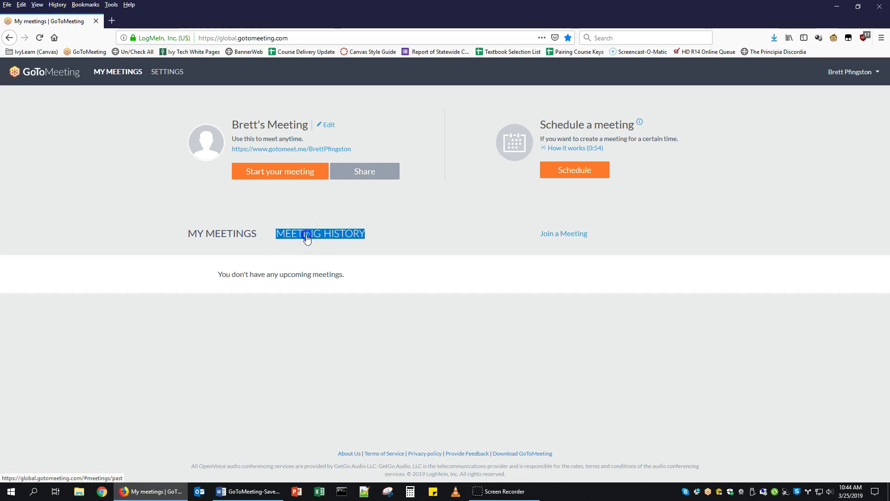
left_click(306, 235)
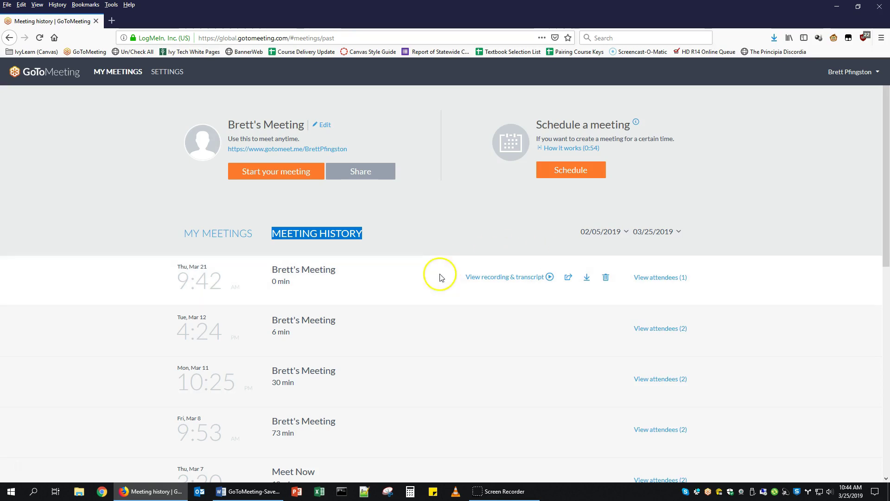
Download the recording of the March 21 meeting and save it as an MP4 file
left_click_drag(442, 275, 546, 280)
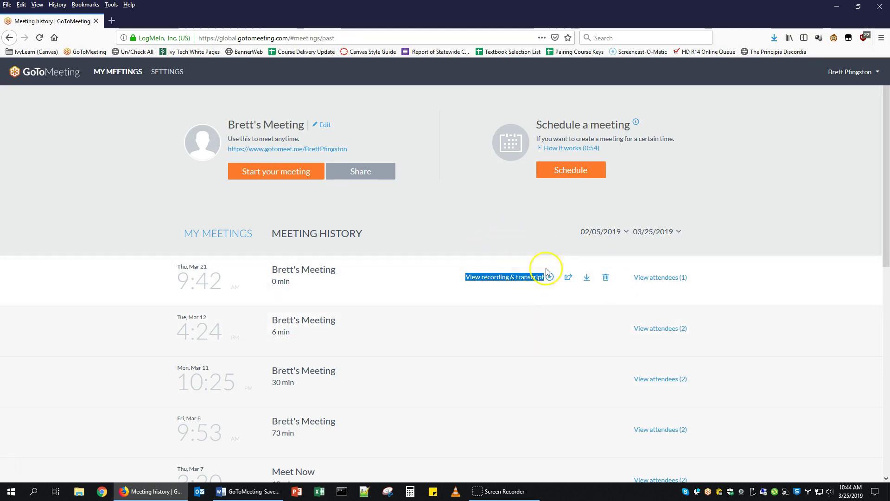
left_click(520, 243)
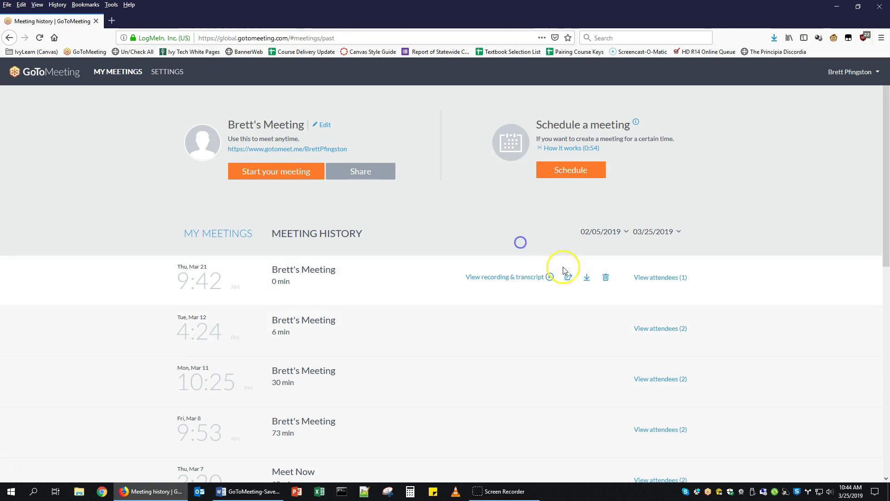
left_click(587, 280)
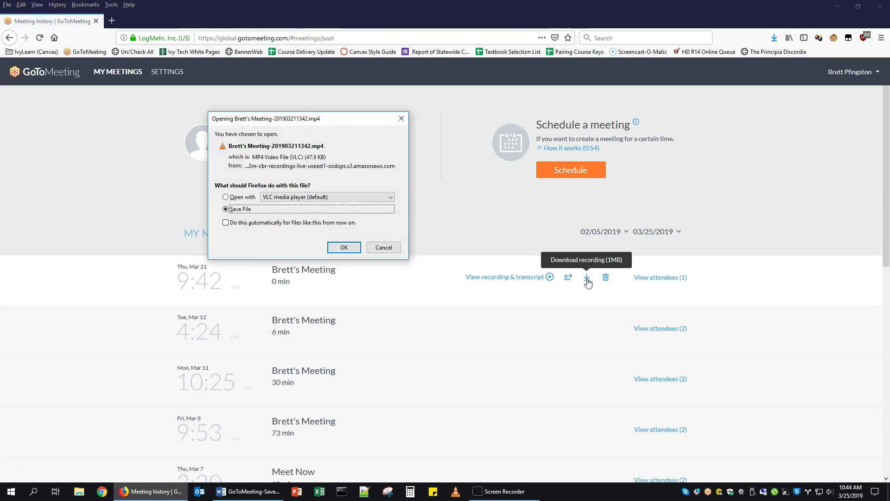
left_click(384, 212)
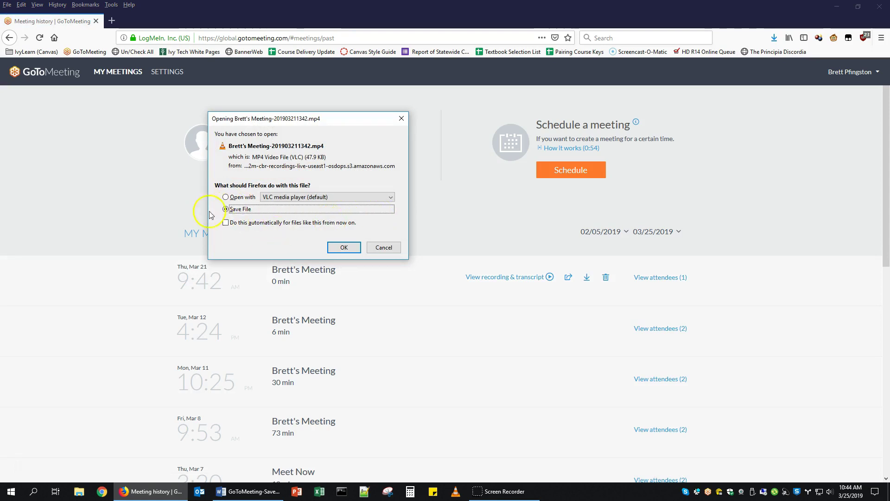
left_click(336, 244)
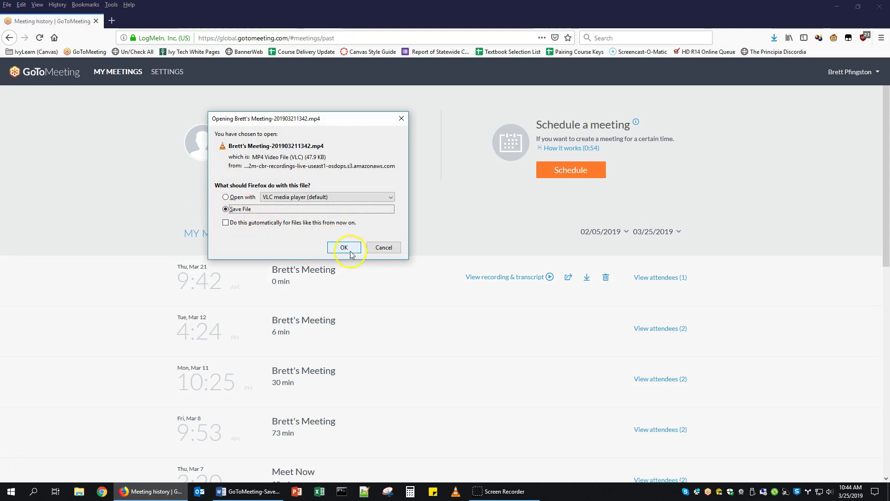
left_click(348, 246)
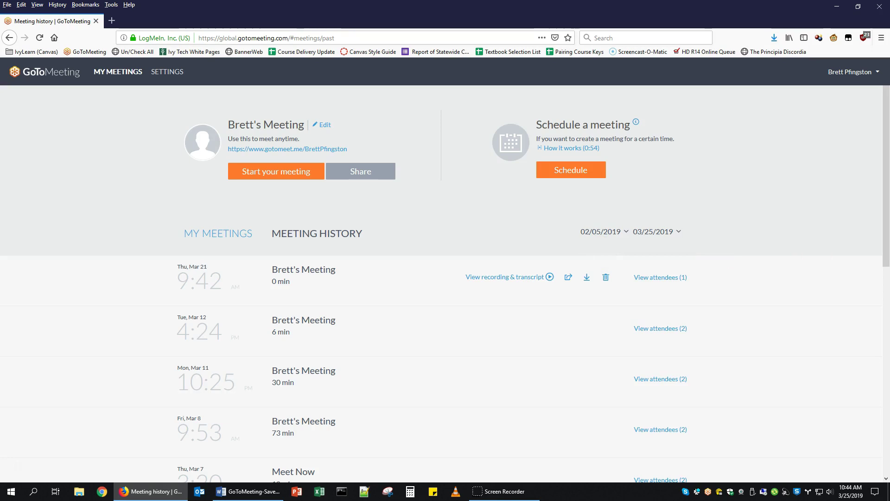
Go to the YouTube website at youtube.com
left_click(248, 38)
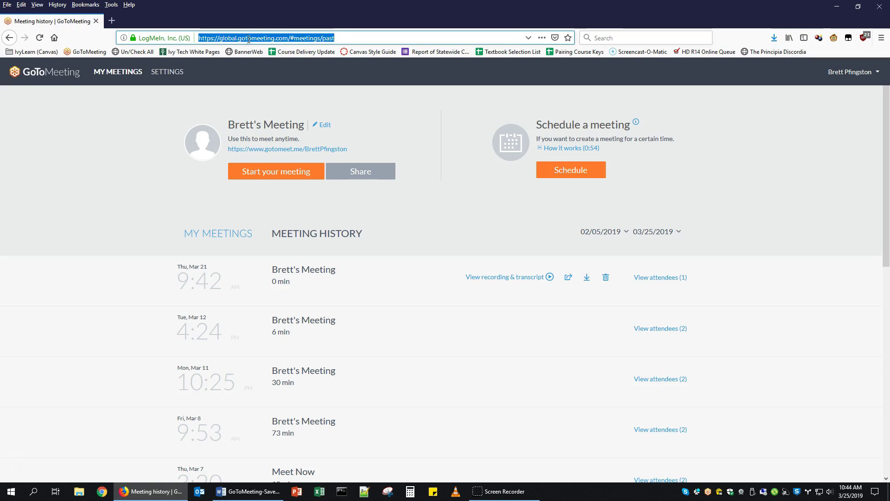
type("youtube.com/")
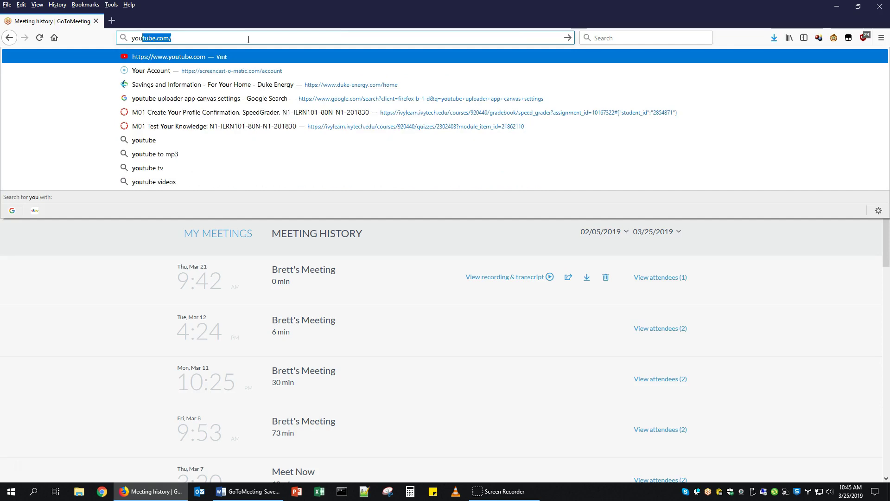
key("Return")
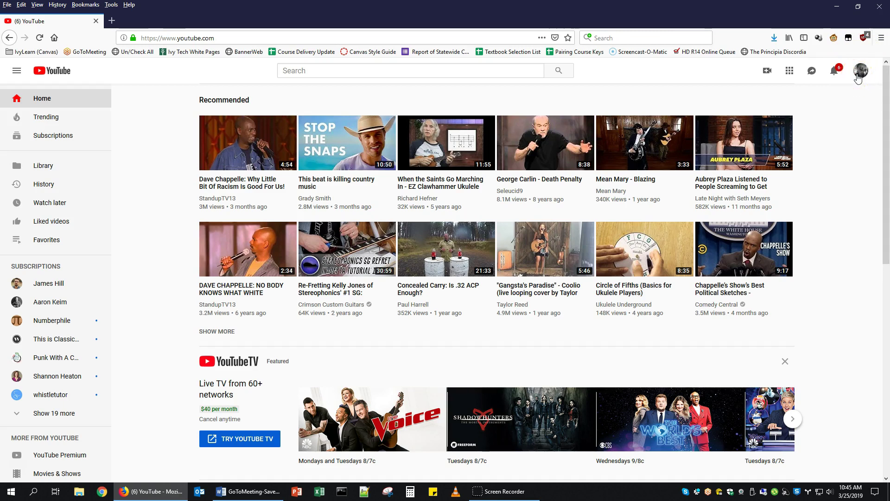
Switch from the personal account to the Instructional Technologist account managed by ivytech.edu
left_click(861, 74)
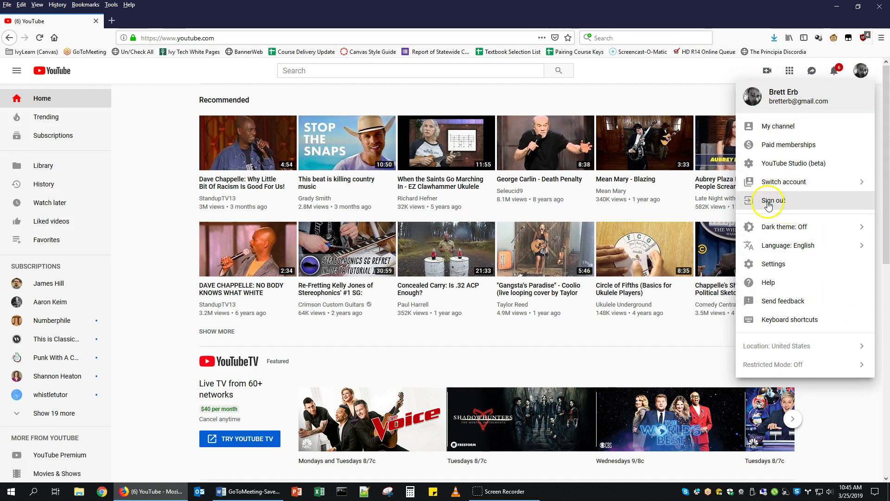
left_click(793, 183)
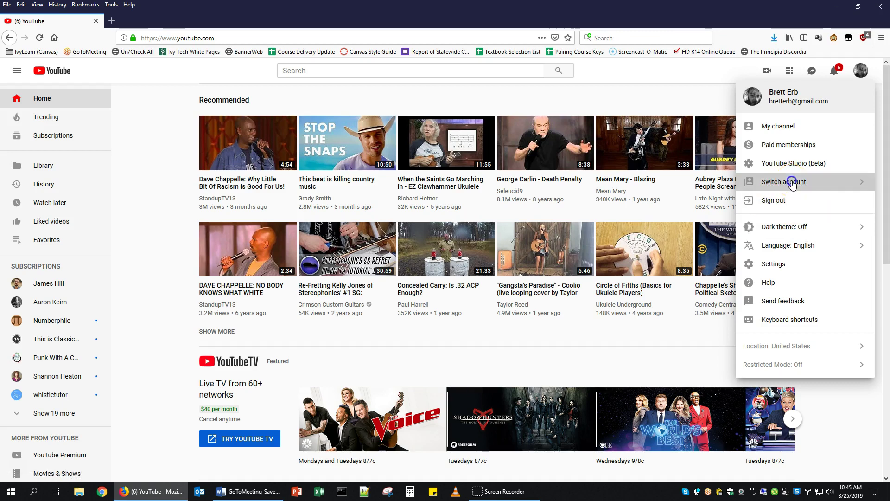
left_click(792, 210)
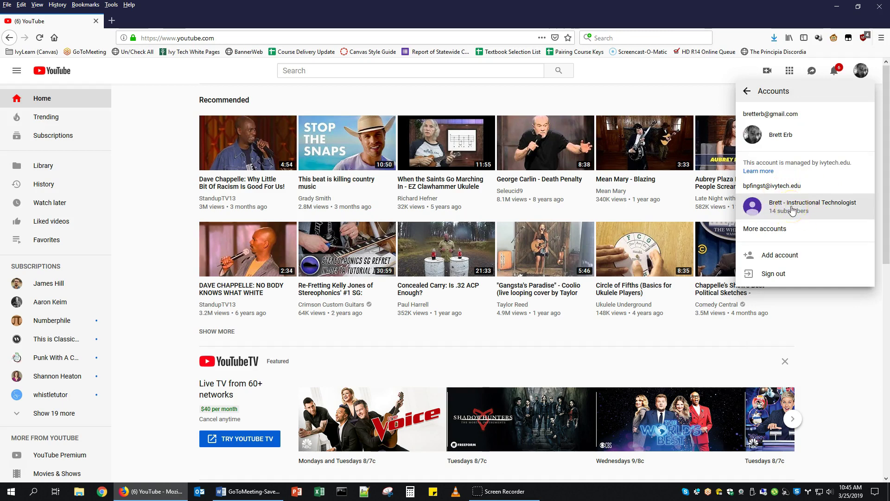
left_click(784, 211)
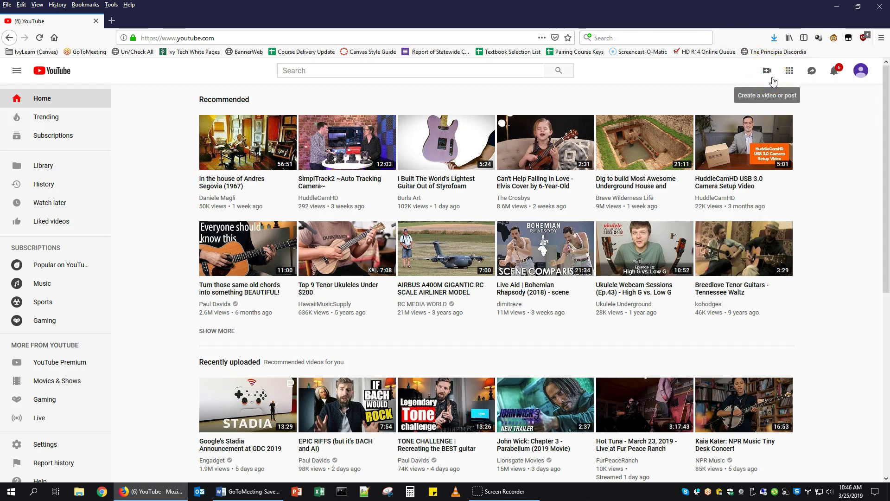
Start a new video upload from the YouTube home page
left_click(768, 75)
left_click(768, 74)
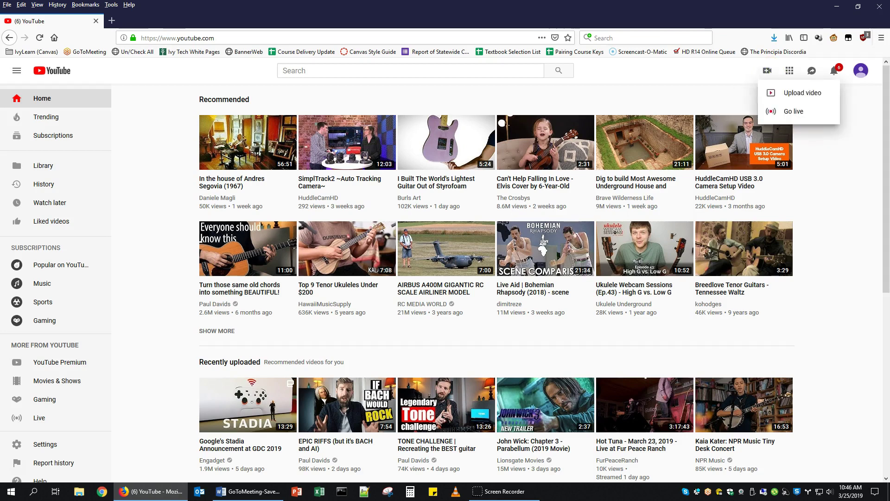
left_click(790, 100)
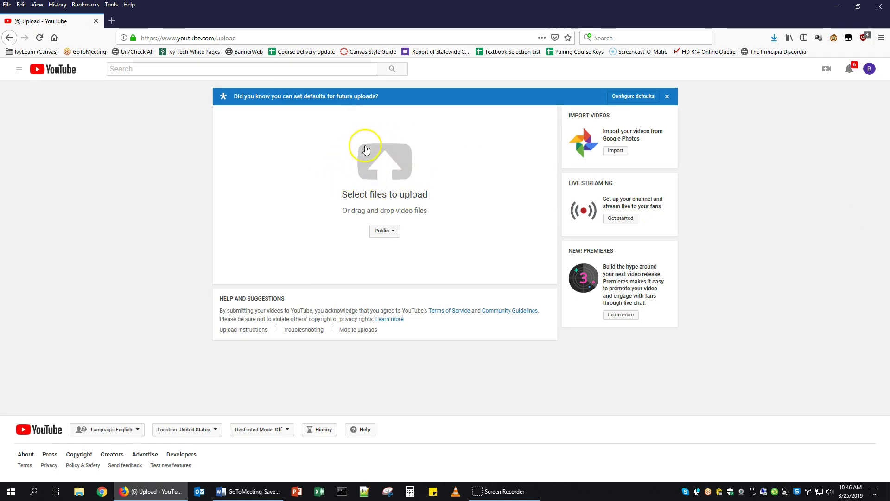
Upload the original meeting recording ending in 201903211342.mp4 from the Downloads folder
left_click(379, 165)
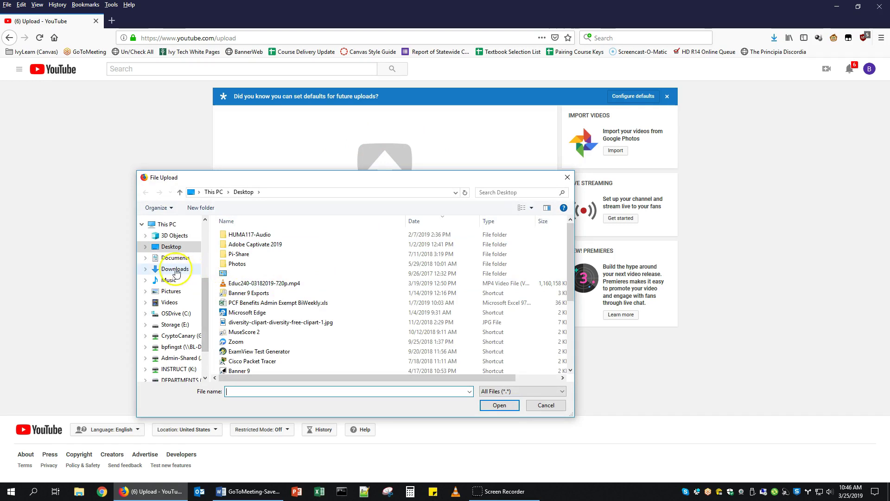
left_click(175, 271)
scroll(449, 317, "down", 1)
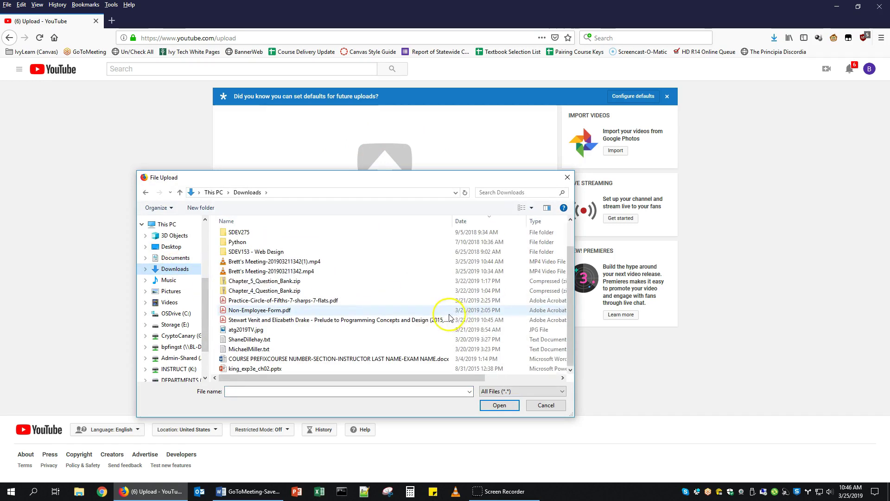
left_click(264, 272)
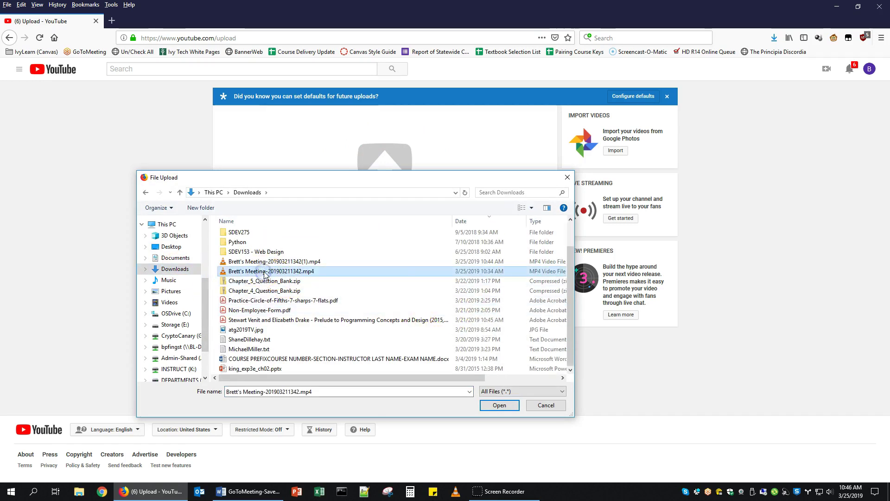
left_click(280, 274)
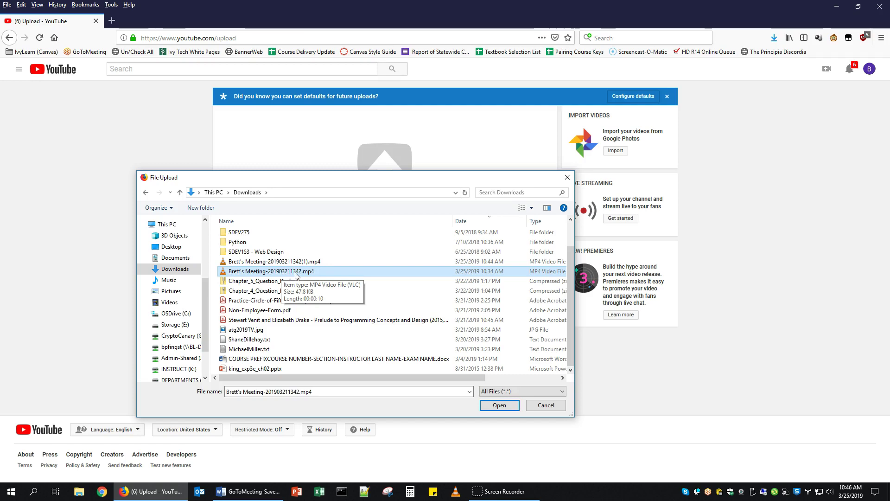
left_click(507, 405)
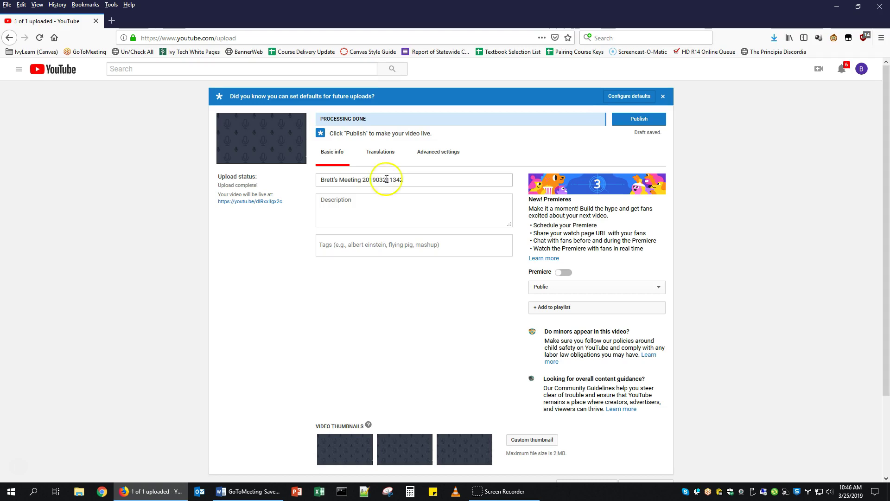
Review the uploaded video's publish option, title, description, tags, thumbnail choices and processing status
left_click(625, 124)
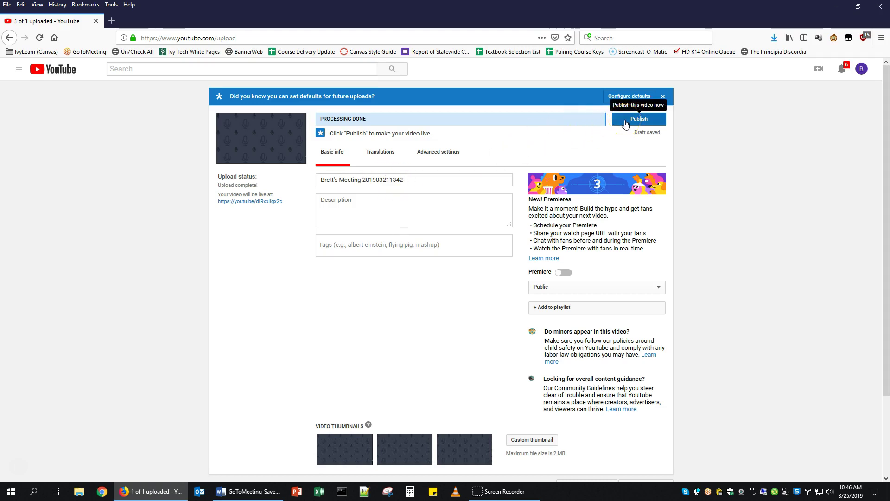
left_click_drag(430, 180, 301, 183)
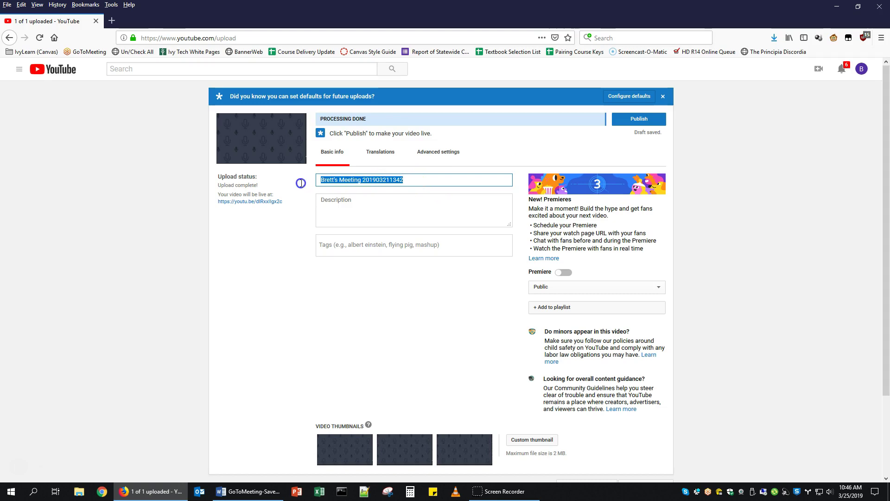
left_click(361, 203)
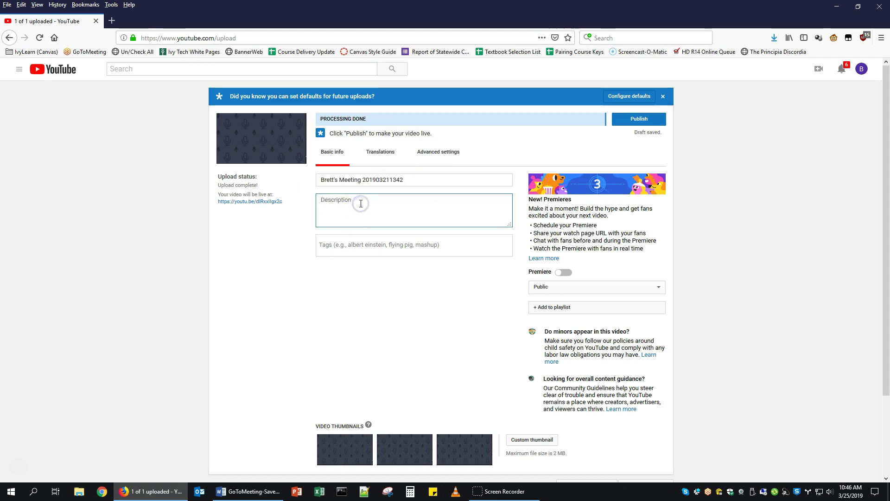
left_click(367, 245)
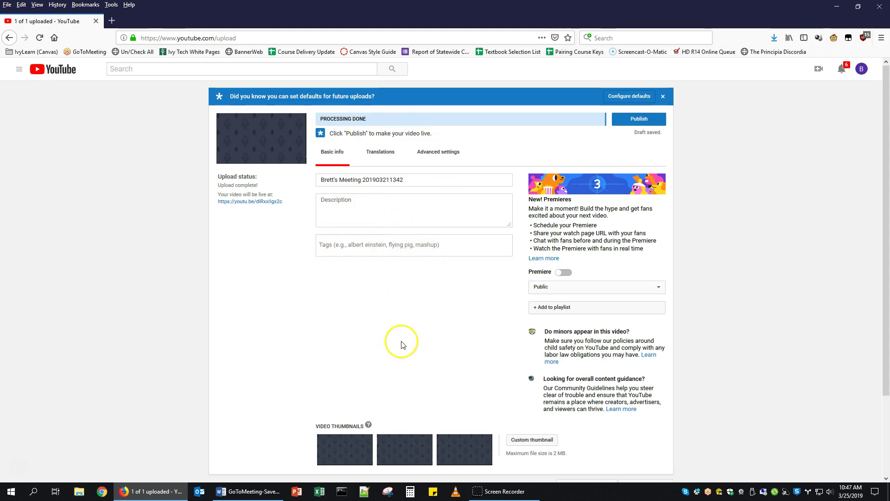
scroll(401, 342, "down", 3)
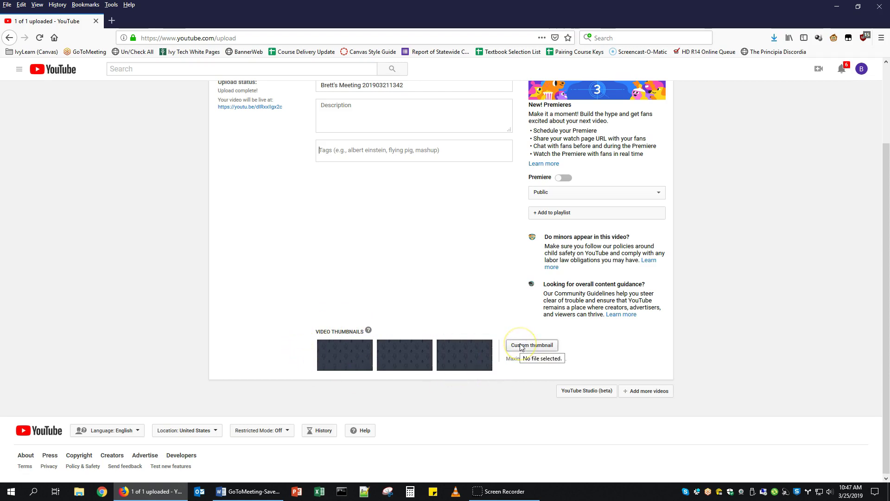
scroll(378, 277, "up", 3)
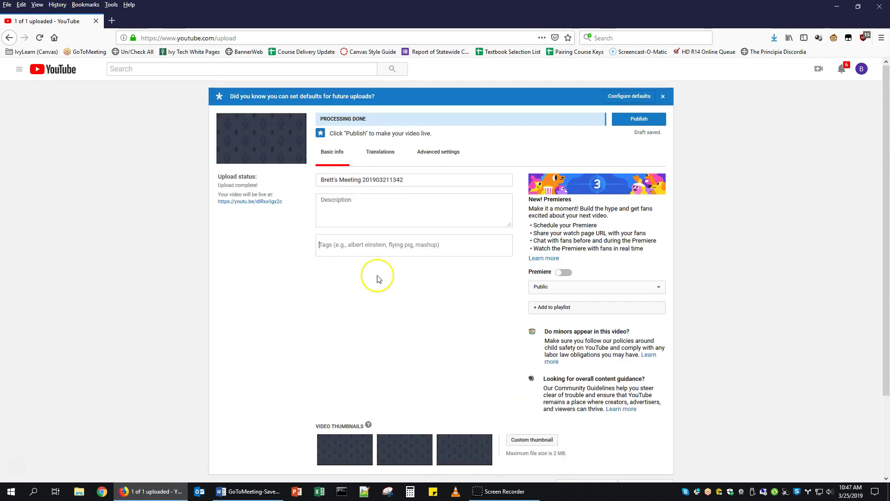
left_click(378, 278)
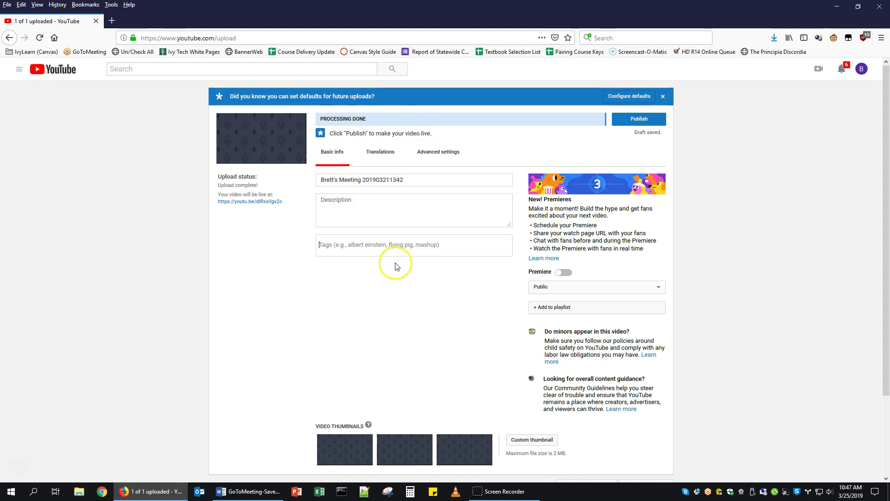
left_click(419, 120)
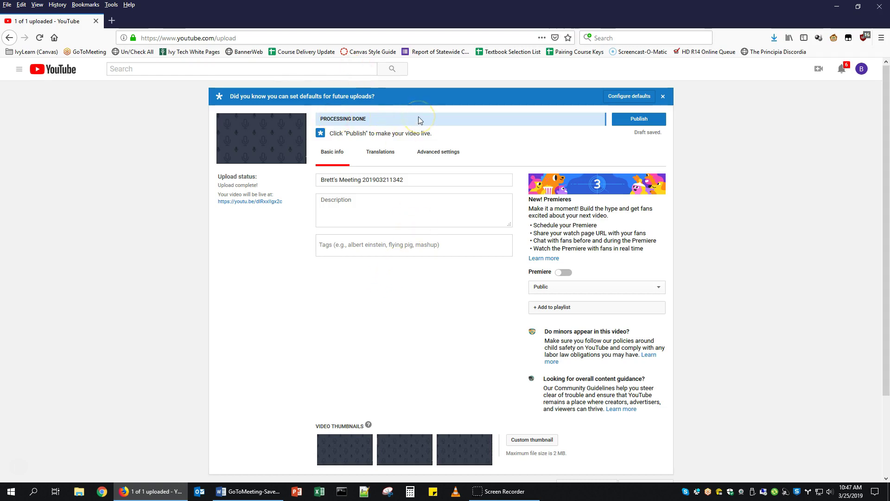
left_click(422, 120)
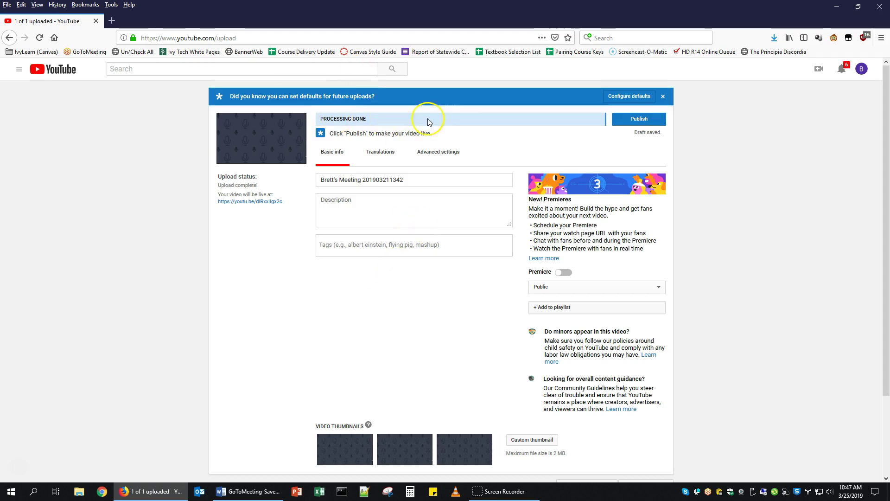
left_click(440, 132)
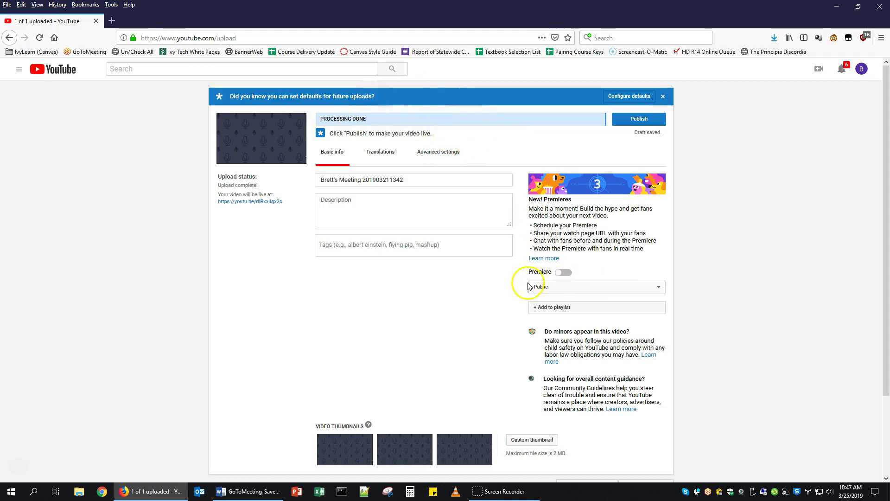
Set the uploaded video's privacy to Unlisted and confirm the upload as done
left_click(662, 291)
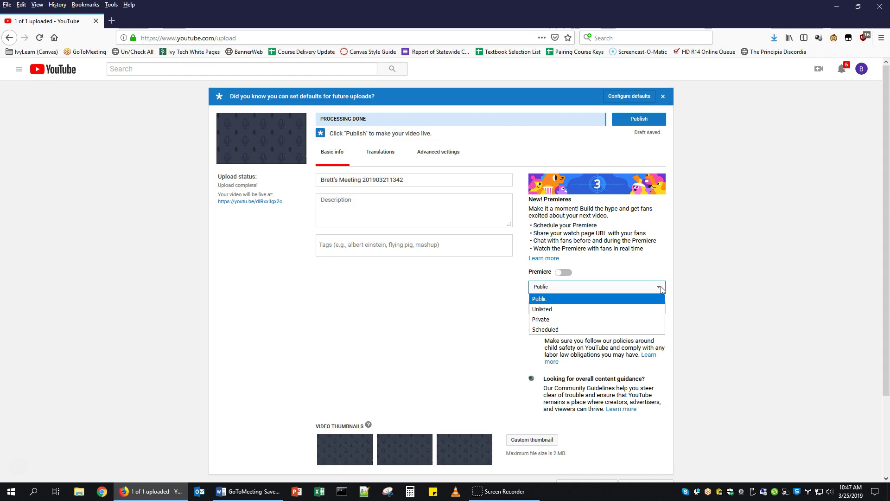
left_click(549, 313)
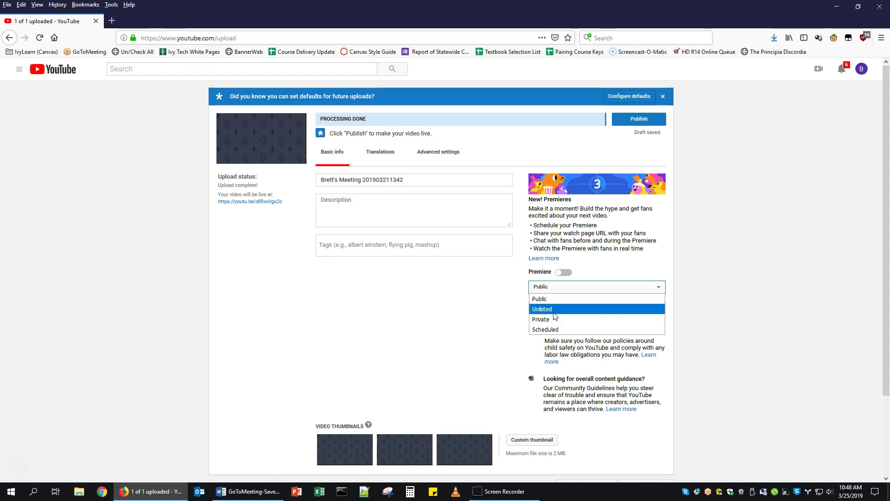
left_click(552, 302)
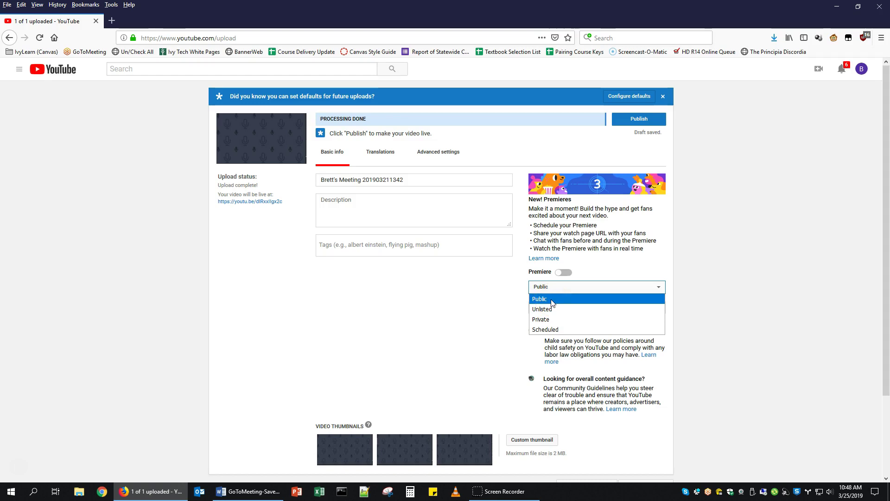
left_click(536, 310)
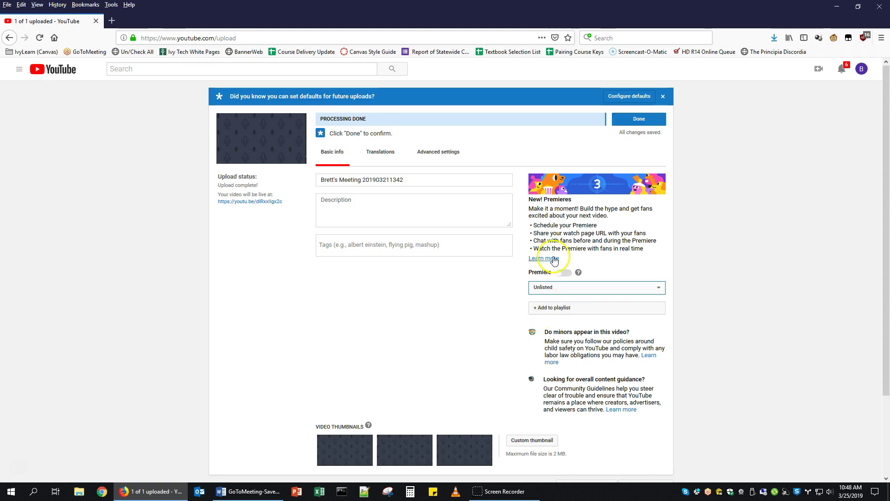
left_click(637, 120)
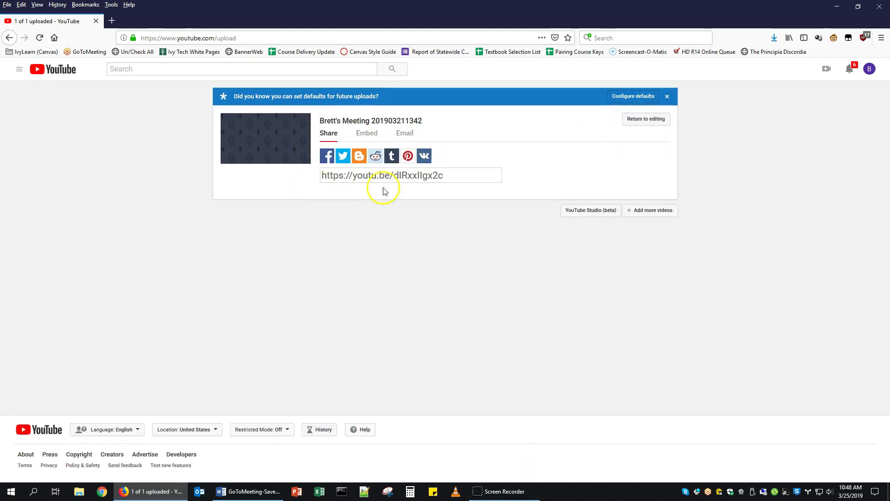
Copy the uploaded video's YouTube share link and switch to the sandbox course in IvyLearn (Canvas)
left_click(453, 175)
left_click_drag(452, 175, 318, 176)
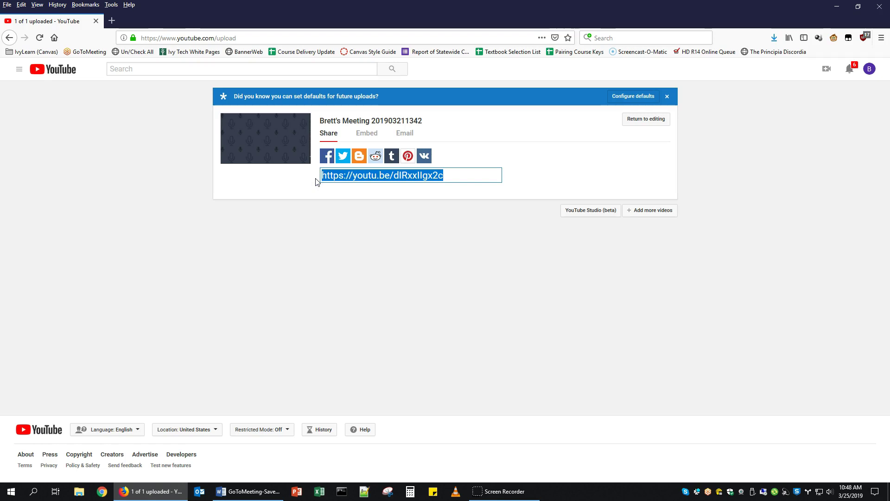
left_click(31, 51)
left_click(31, 65)
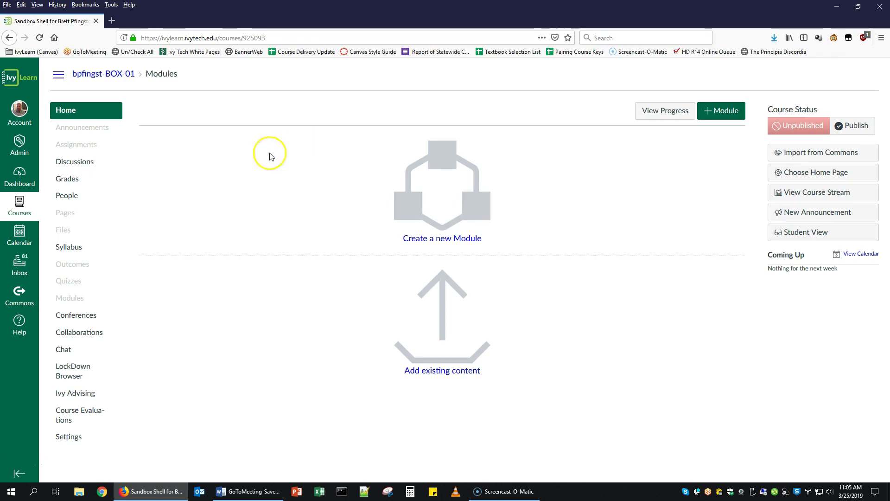
Create a new page in the sandbox course and insert the copied YouTube share link in its body
left_click(70, 217)
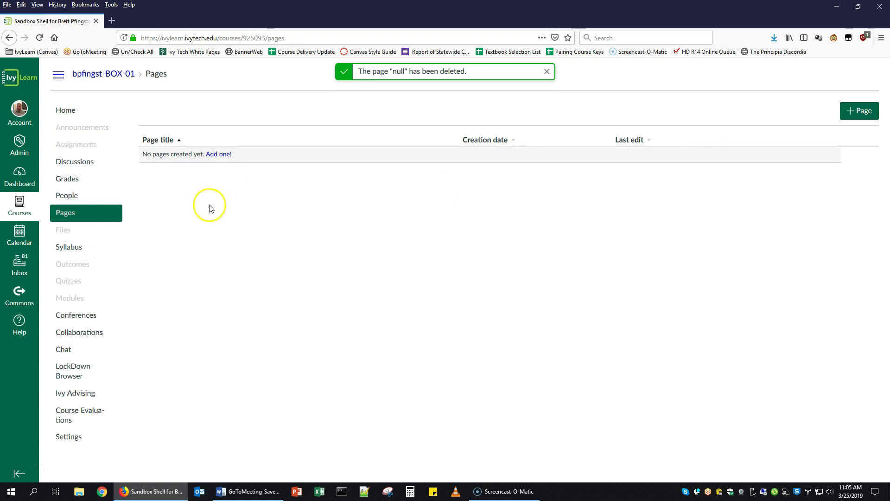
left_click(860, 111)
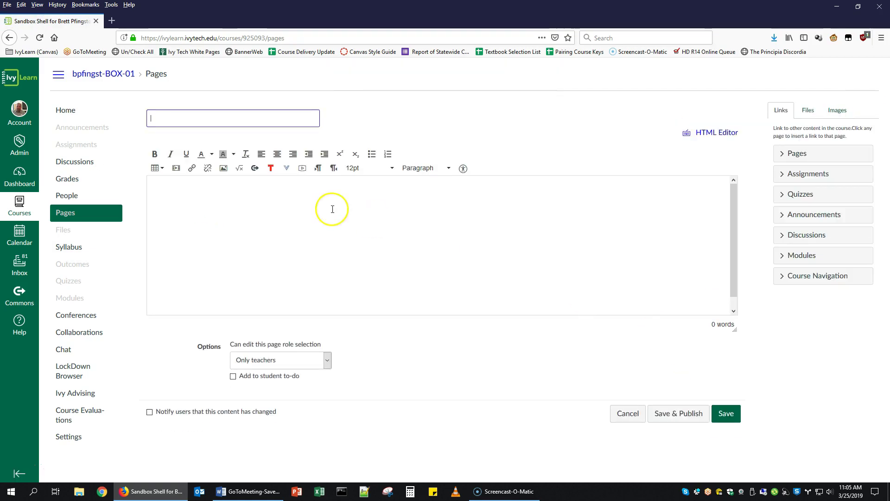
left_click(330, 209)
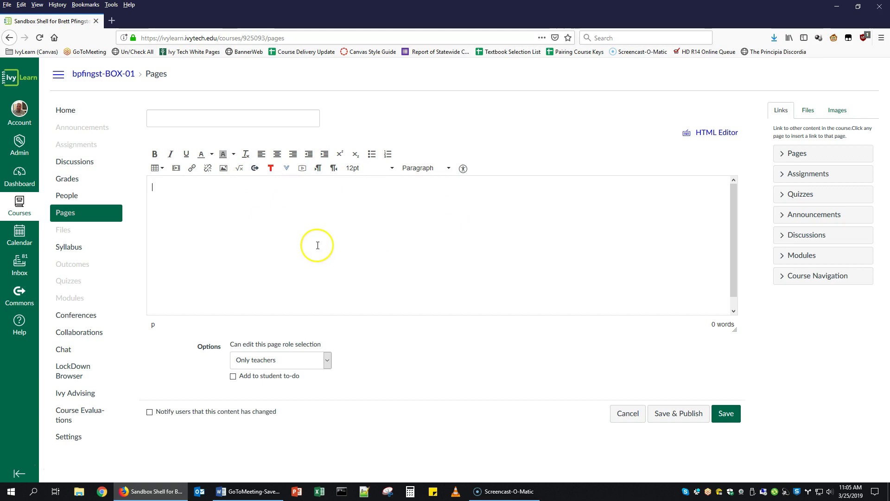
type("https://youtu.be/dlRxxllgx2c")
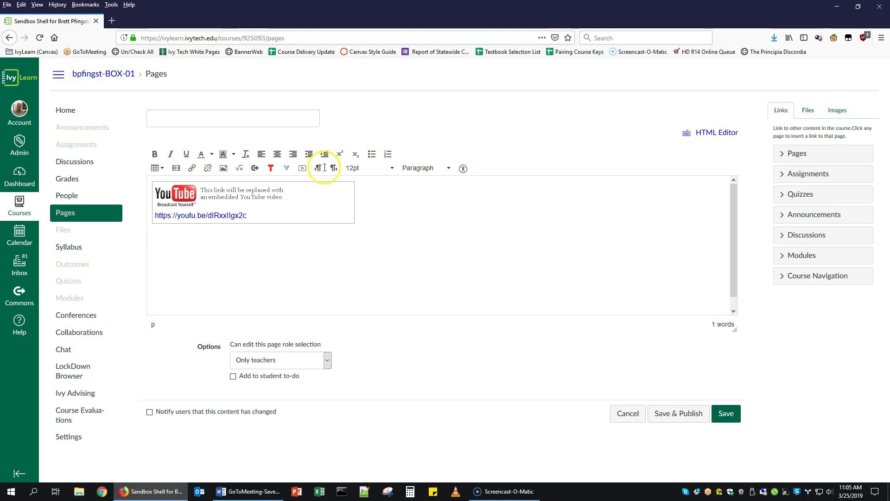
Title the new course page "GoToMeeting Recordings"
left_click(201, 122)
type("GoT")
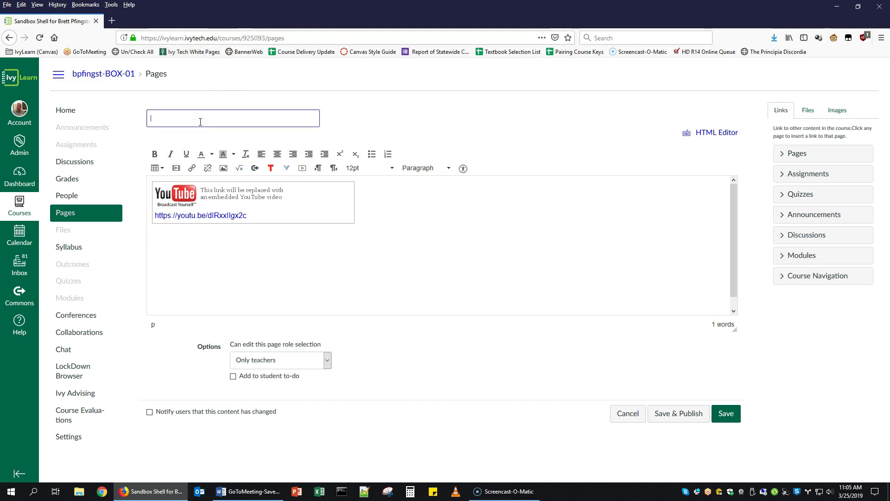
type("oMeeting R")
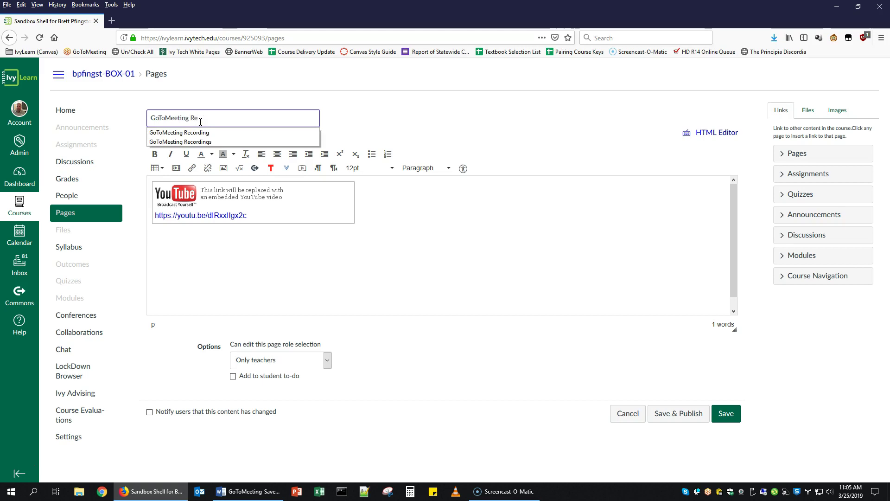
type("e")
key("Down")
key("Down")
key("Return")
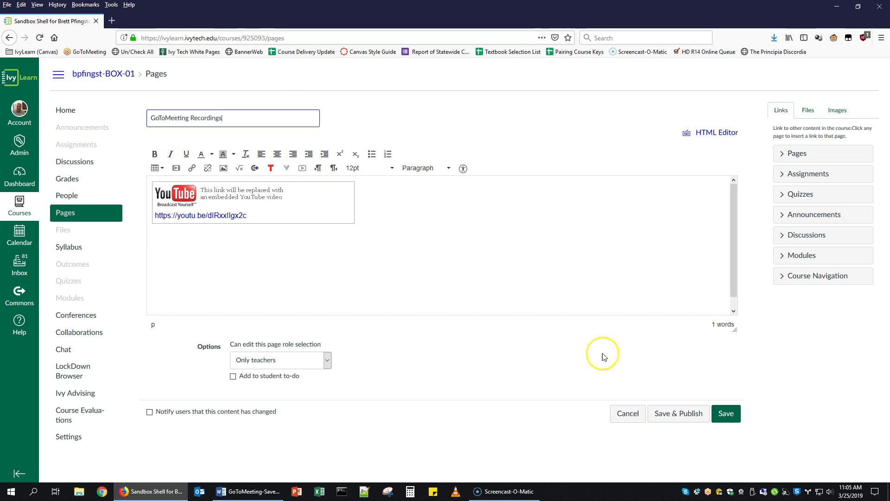
Save and publish the page, and test the embedded meeting video by playing and pausing it
left_click(667, 413)
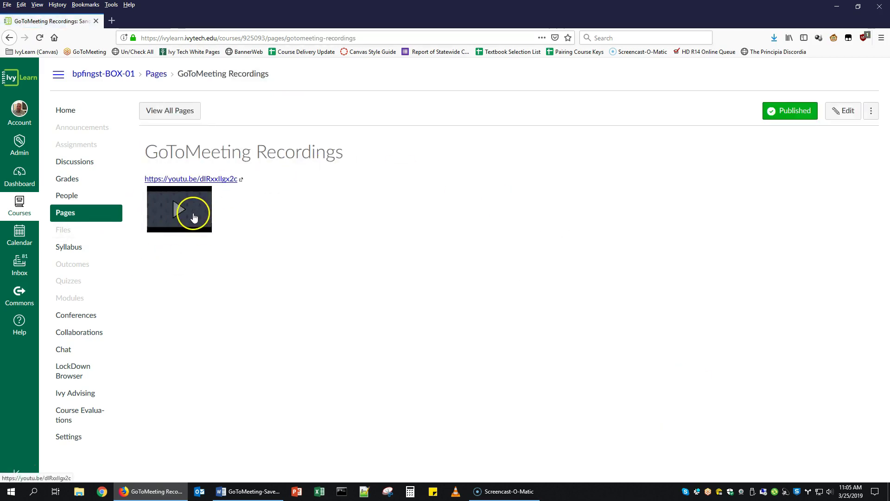
left_click(176, 210)
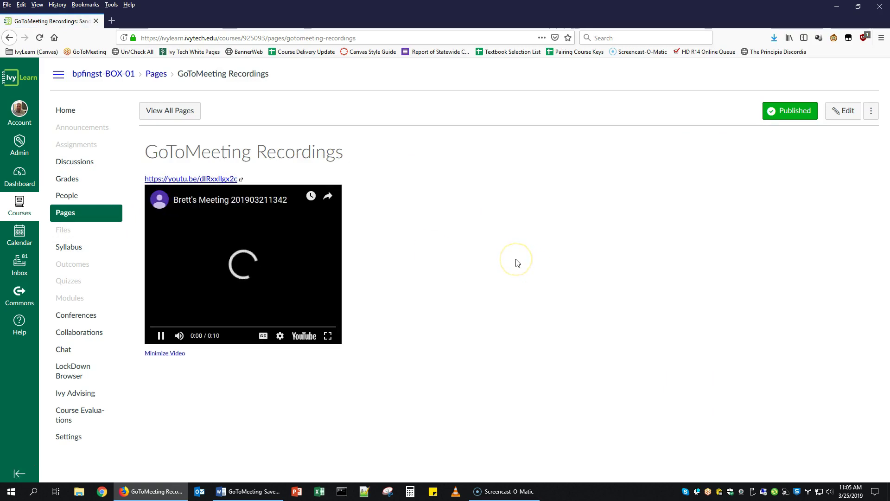
left_click(161, 336)
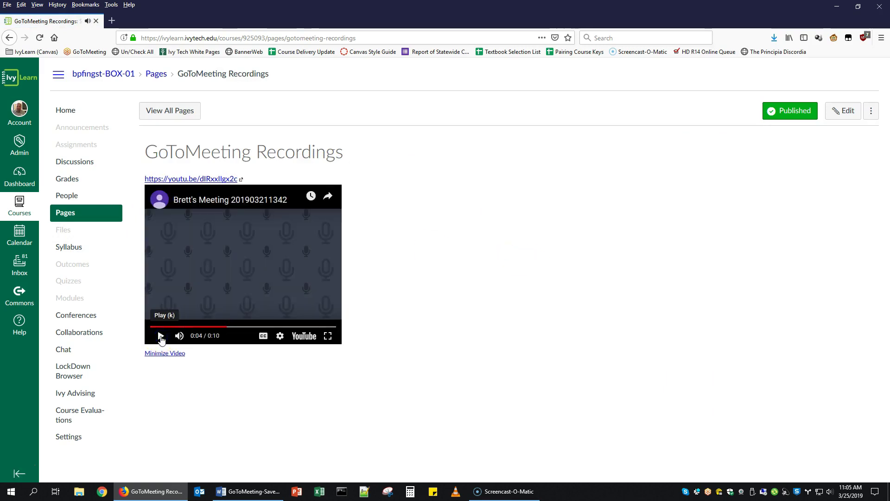